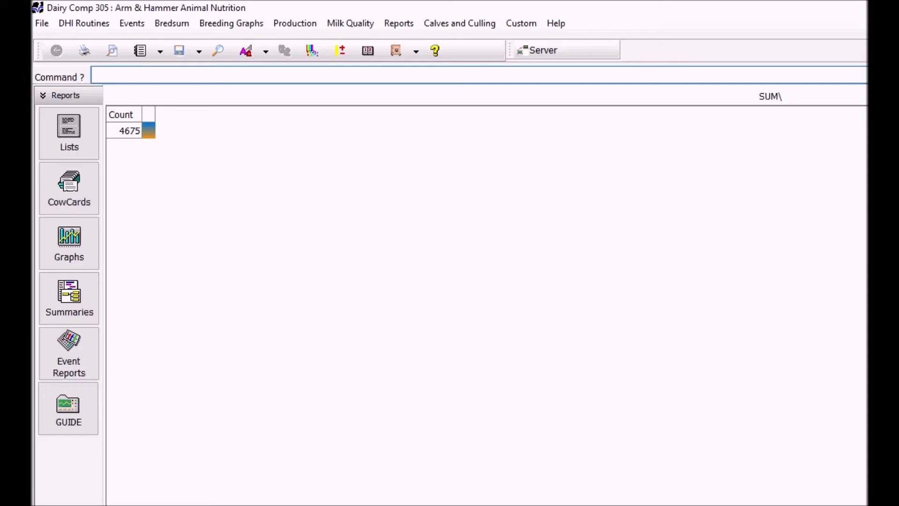
Run EVENTS\5 for monthly event counts (06/02/19–06/01/20) and highlight the TOCLOSE total of 2892
text(events\5)
key(Return)
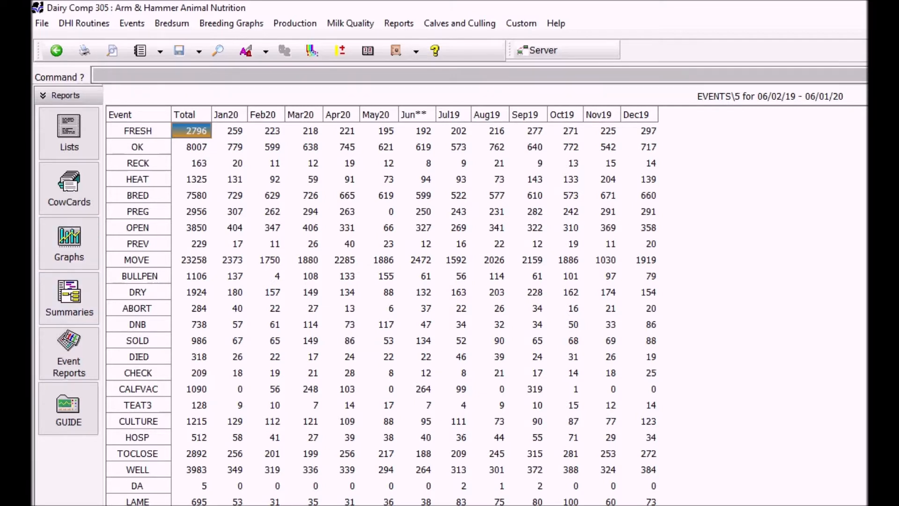
click(191, 453)
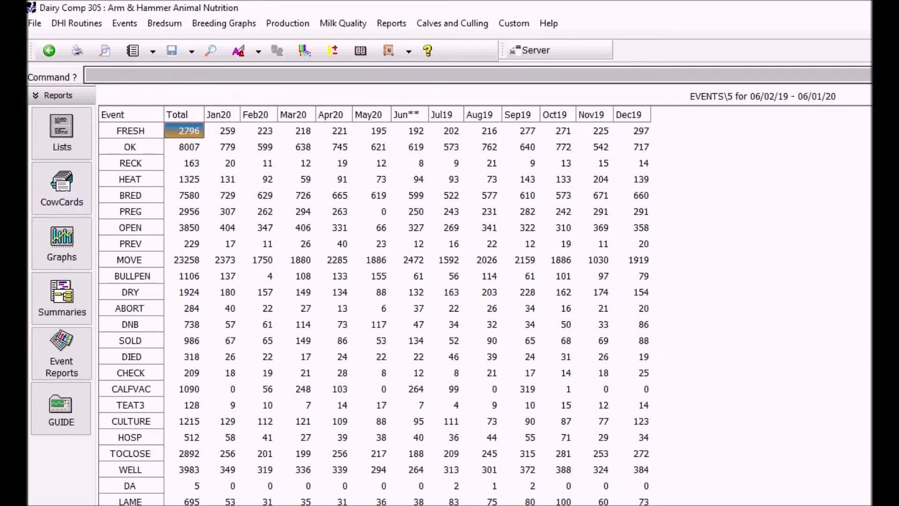
Run SUM DINCU FOR LACT>0, showing 2388 lactating cows averaging 24 close-up days
key(Escape)
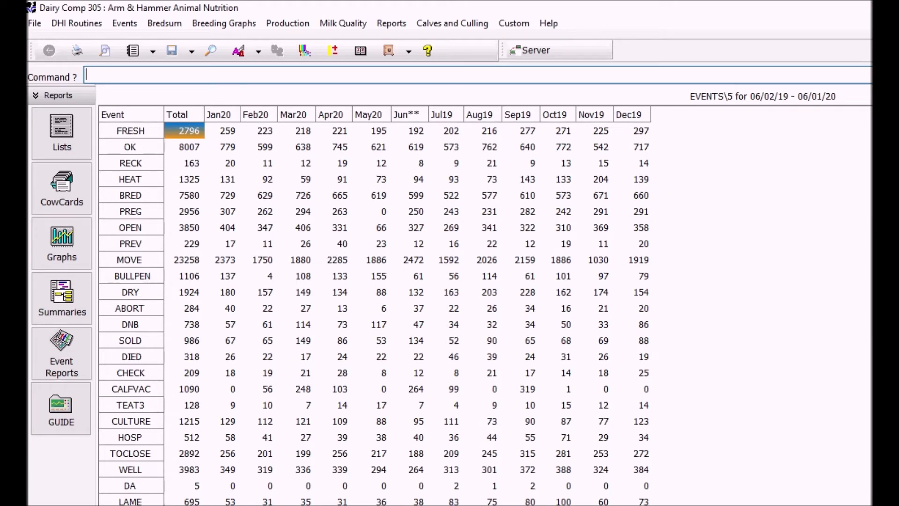
text(sum dincu for lac)
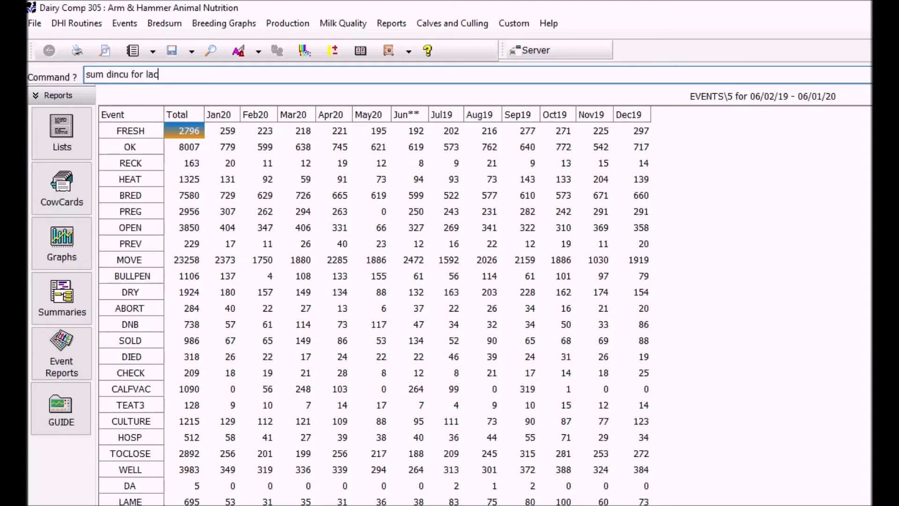
text(t>0)
key(Return)
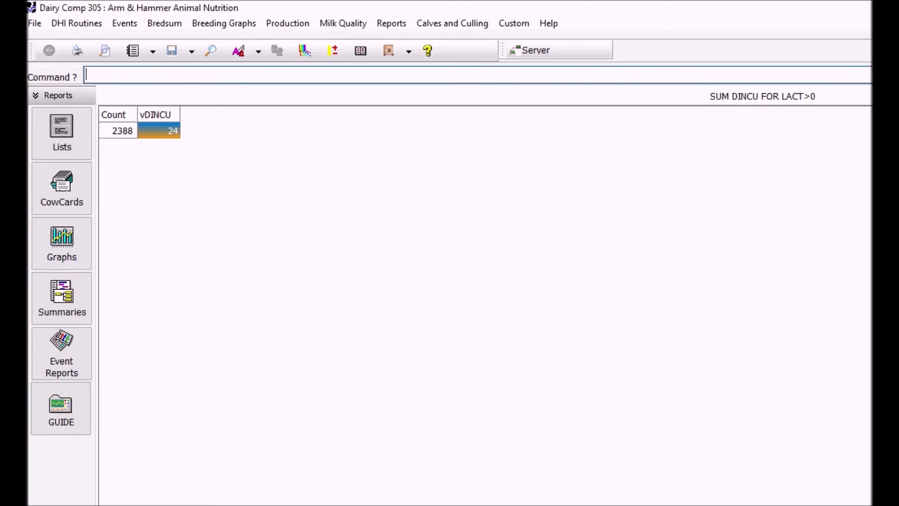
Rerun the DINCU summary BY LCTGP and highlight the overall average of 24 days
key(Up)
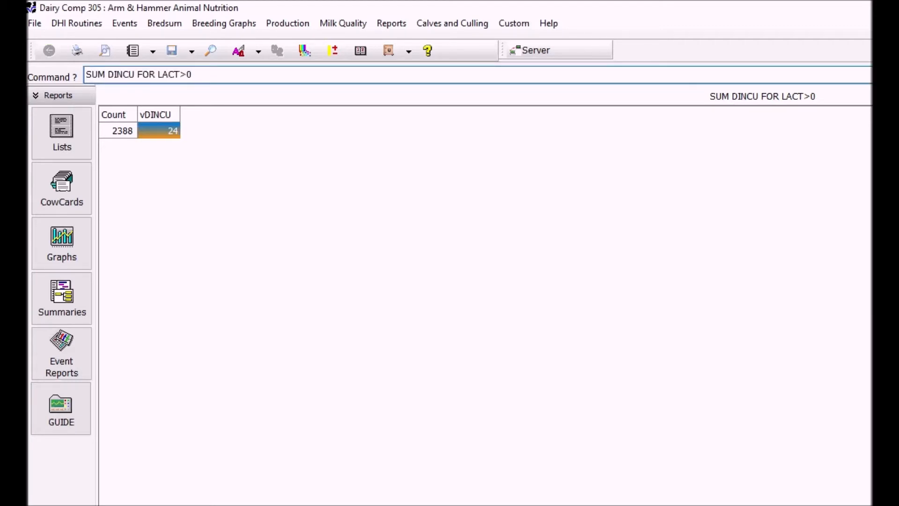
text(by lctgp)
key(Return)
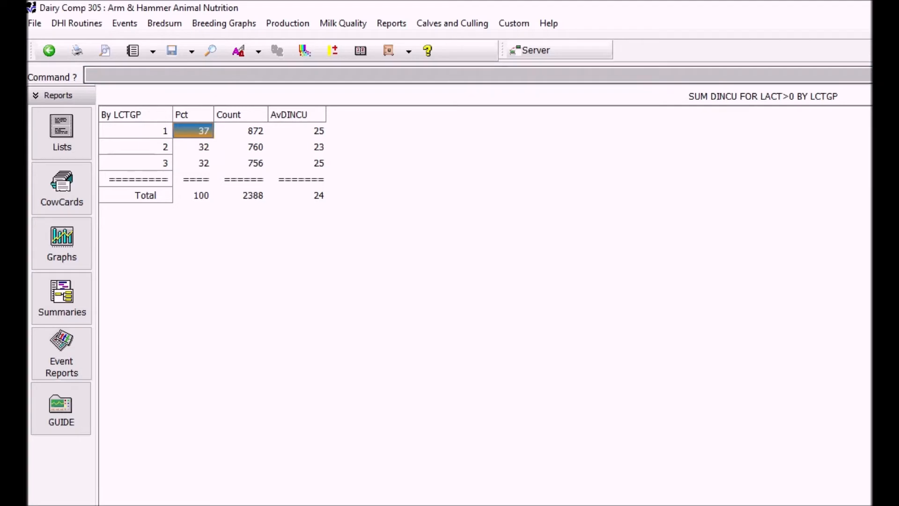
click(298, 195)
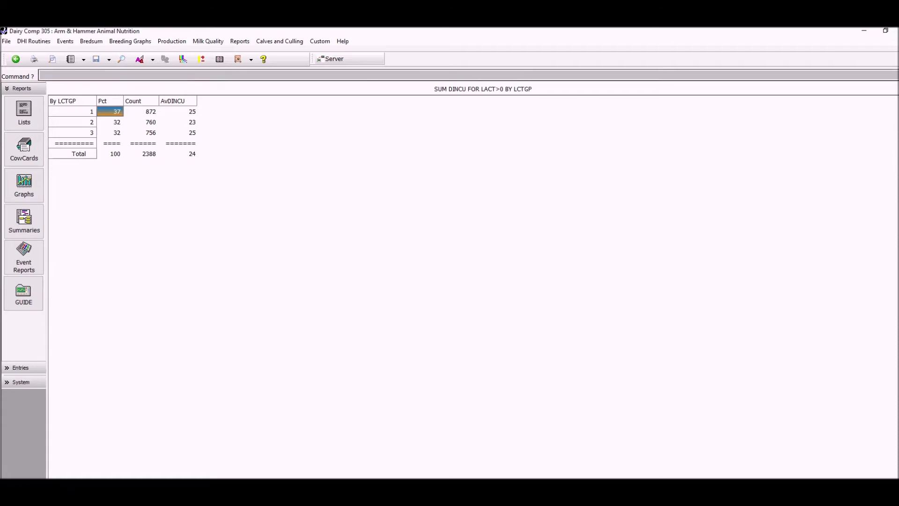
Graph TOCLOSE events over time with GRAPH TOCLOSE
key(Escape)
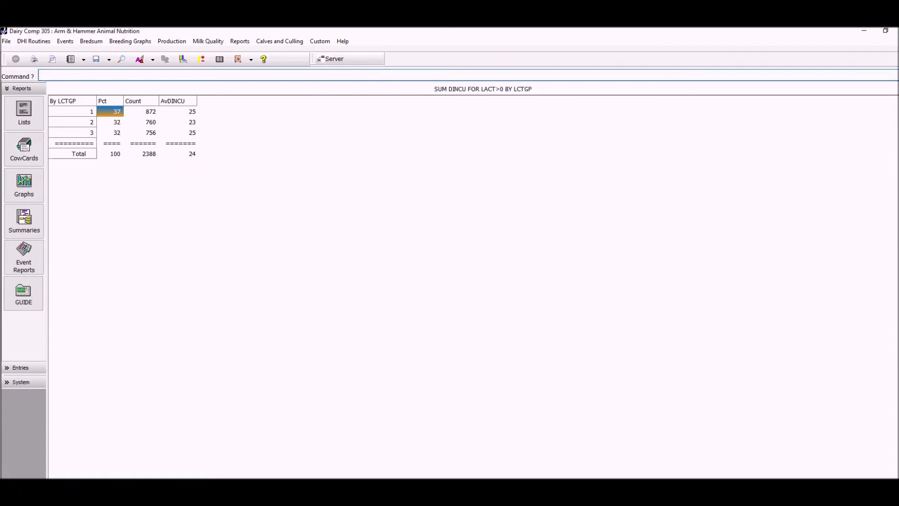
text(graph)
text(toclose)
key(Return)
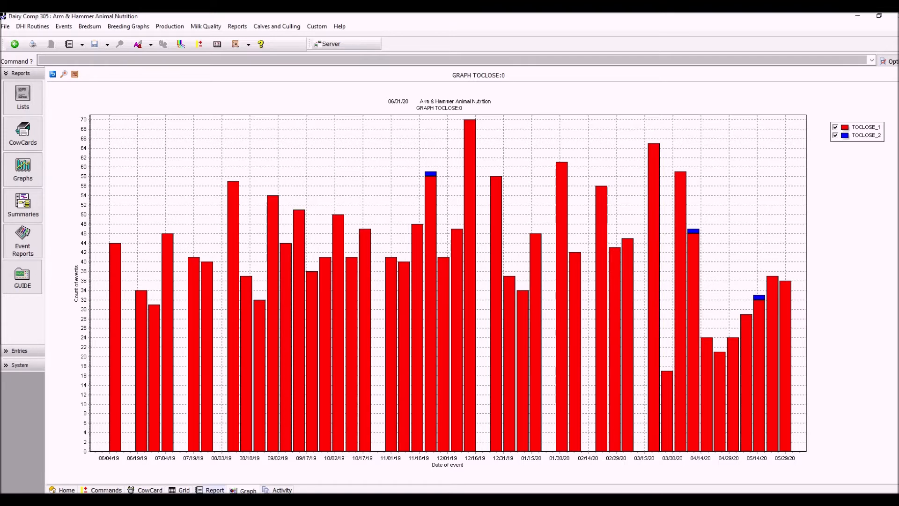
View the TOCLOSE data as a report, then draw the GRAPH DINCU histogram of close-up days
key(Escape)
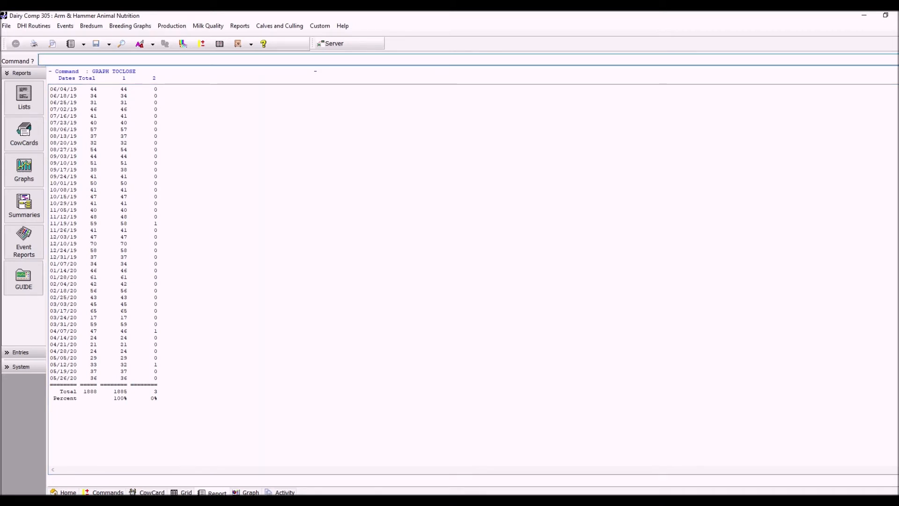
text(graph dincu)
key(Return)
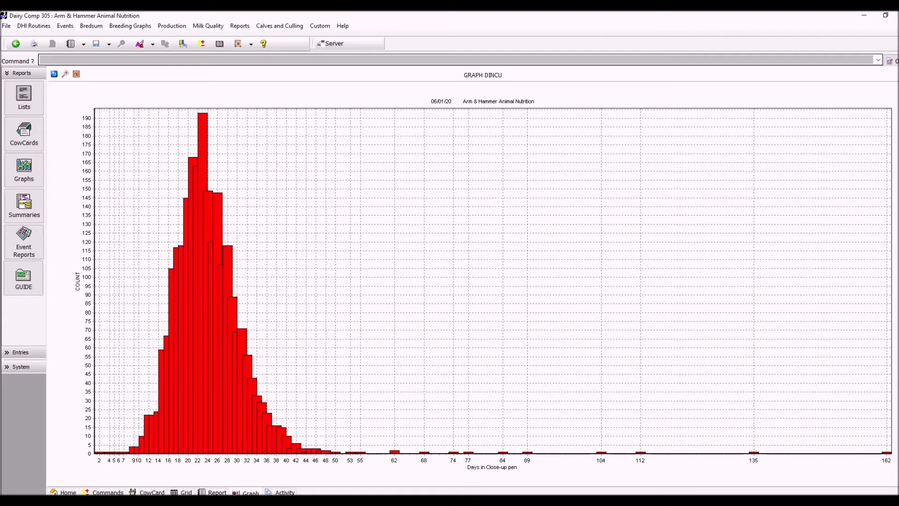
Turn on crosshairs to read DINCU histogram values around the 14-day mark
click(65, 74)
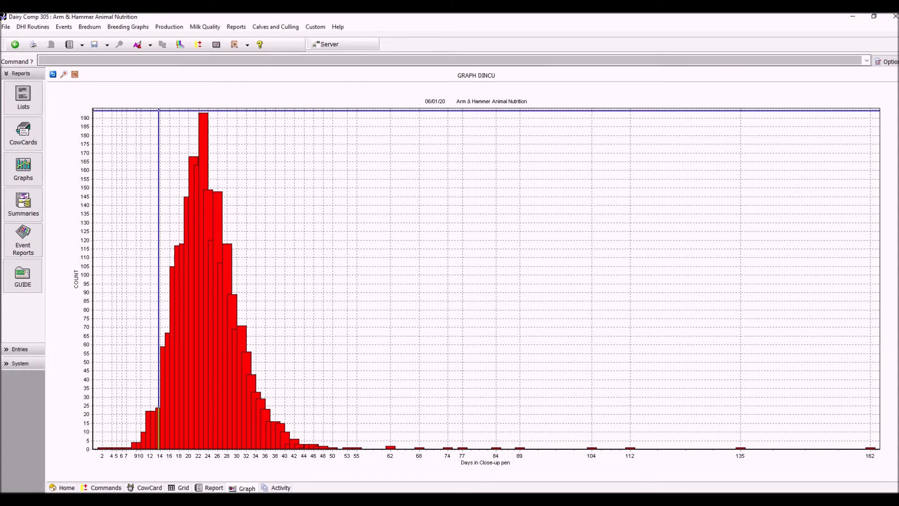
key(Escape)
Run GRAPH DINCU FOR FDAT>-365 BY FDAT to plot close-up days against fresh date
key(Up)
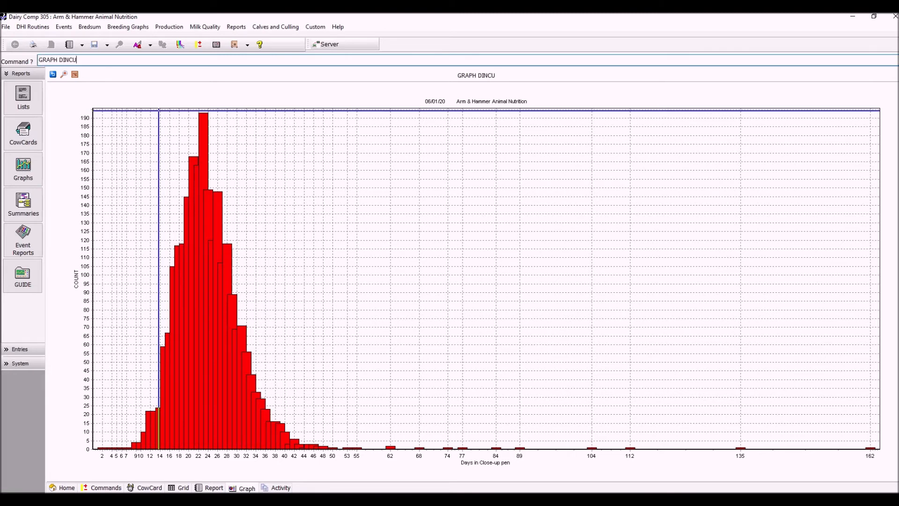
text(for fdat>-365)
drag(87, 60, 115, 60)
click(115, 59)
text(by fdat)
key(Return)
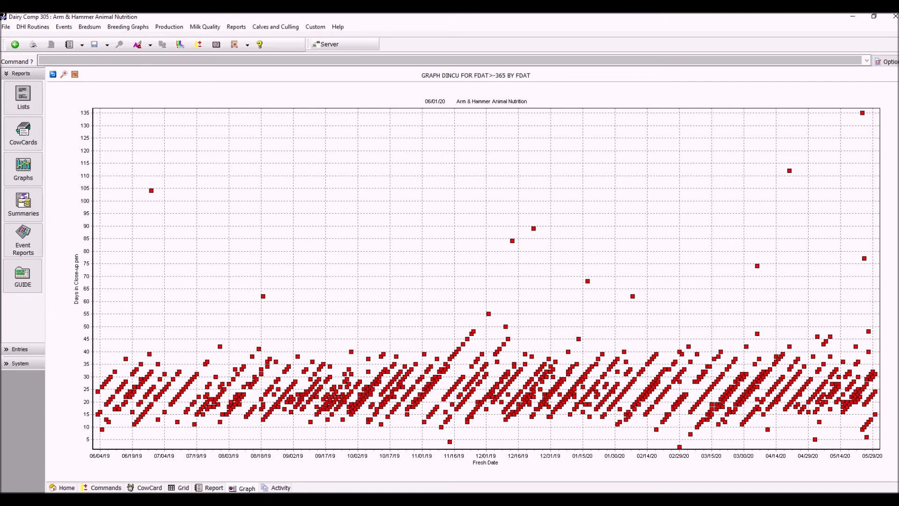
Mark 14 days on the DINCU-by-fresh-date plot, showing few cows below it
click(64, 74)
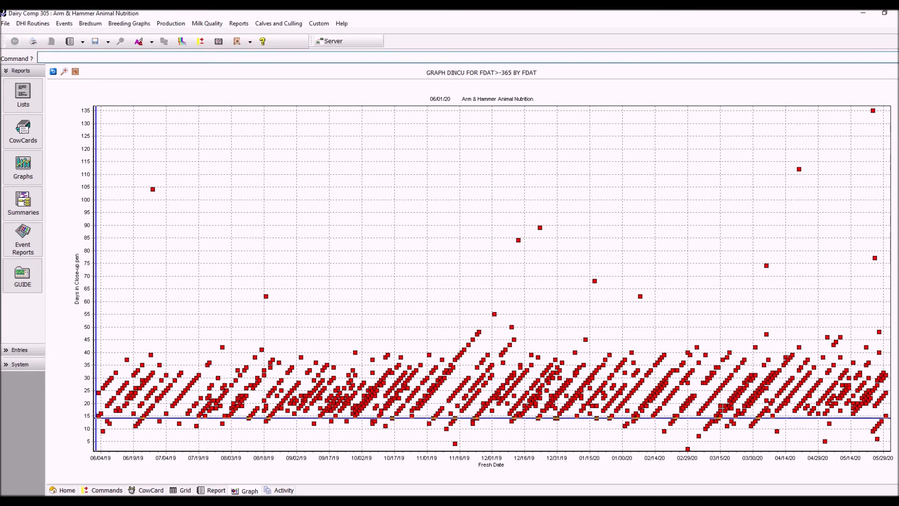
Run PCT DINCU>0 DINCU<14 FOR LACT>0 FDAT>-365 BY LCTGP and open it as a text report
text(pct dincu>0 dincu<14 for lact>0 fdat>-365)
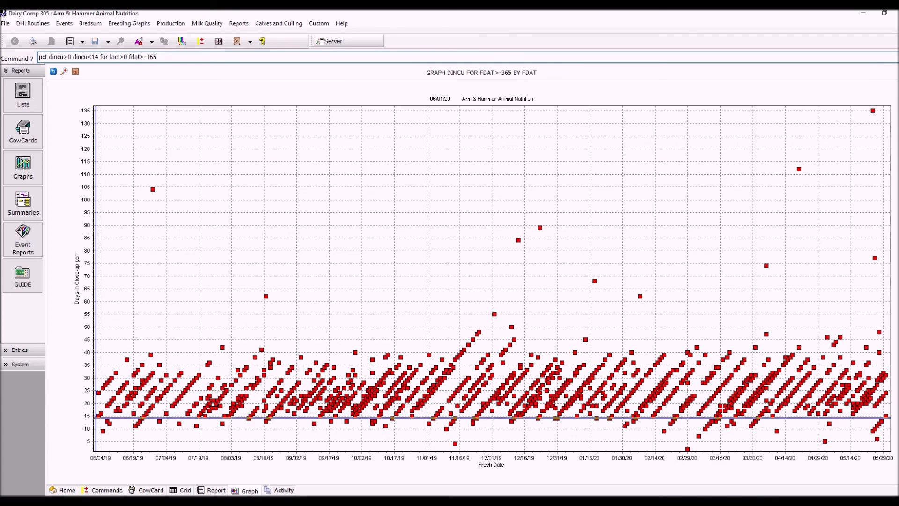
text( by lctgp)
key(Return)
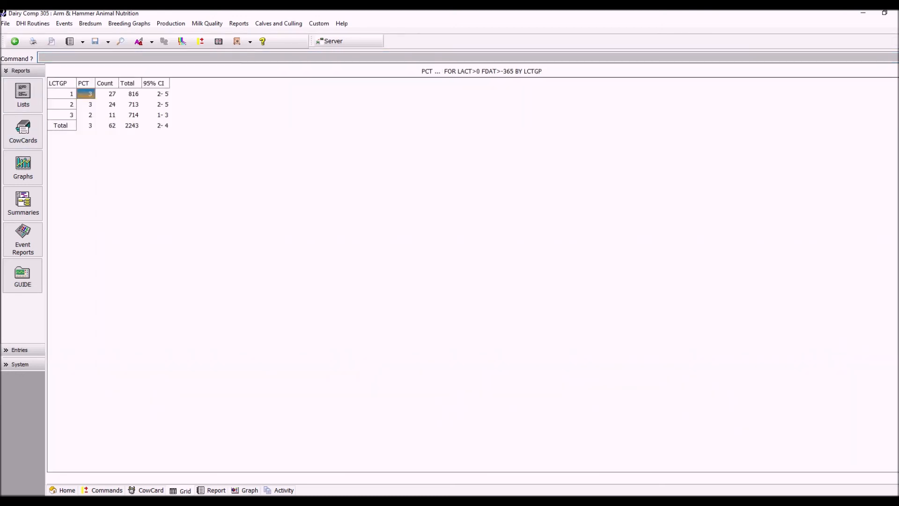
click(70, 42)
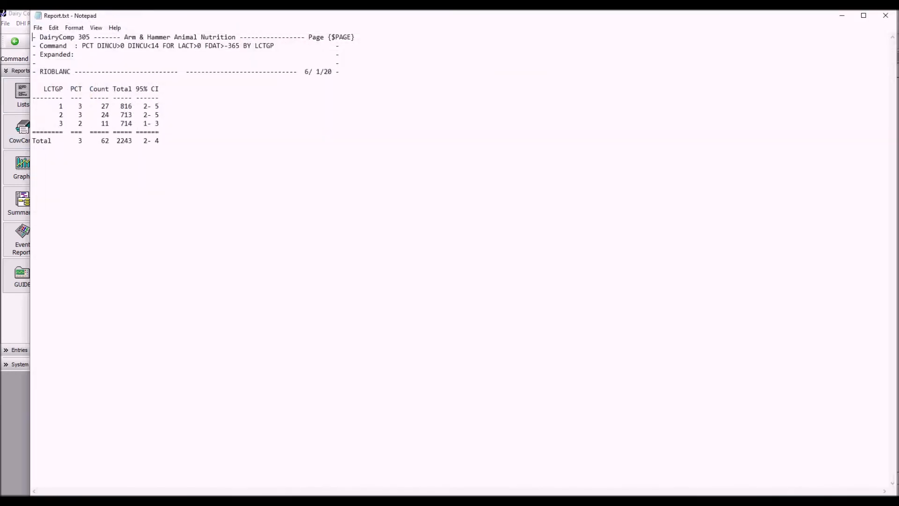
Highlight the Total row's 2243 cows, 62 under 14 days, and 3 percent in Report.txt
drag(116, 141, 133, 141)
drag(101, 140, 109, 140)
drag(78, 141, 85, 141)
click(32, 149)
drag(74, 141, 90, 141)
Rerun the PCT report with DINCU=0 and open it in Notepad, showing 14 of 2243 cows
click(886, 16)
key(Escape)
key(Up)
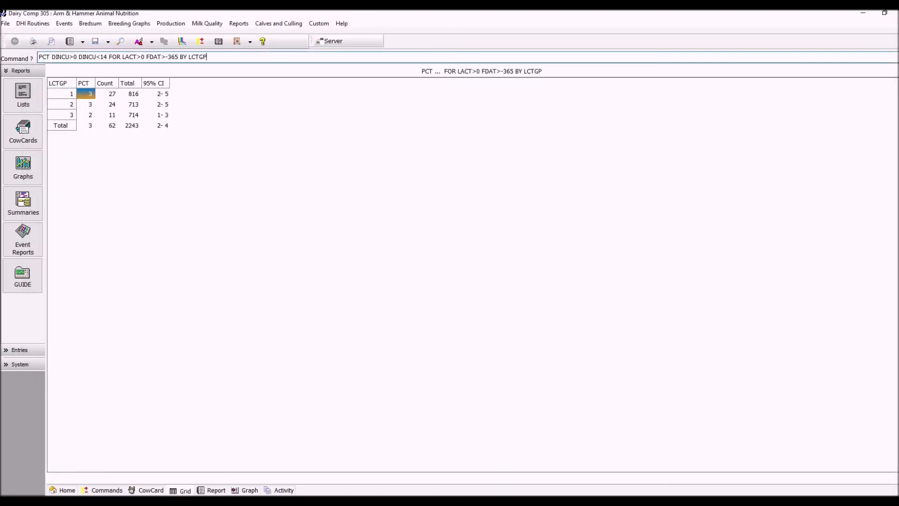
drag(52, 56, 107, 56)
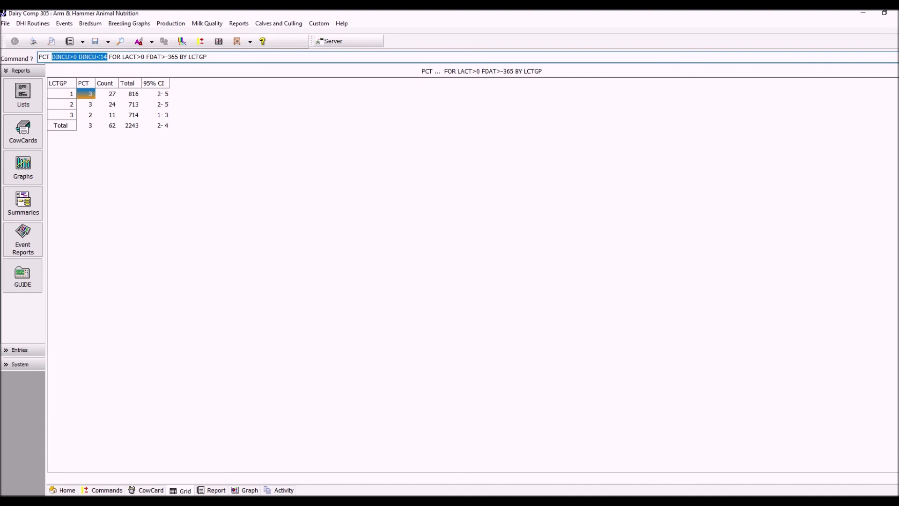
text(dincu=0)
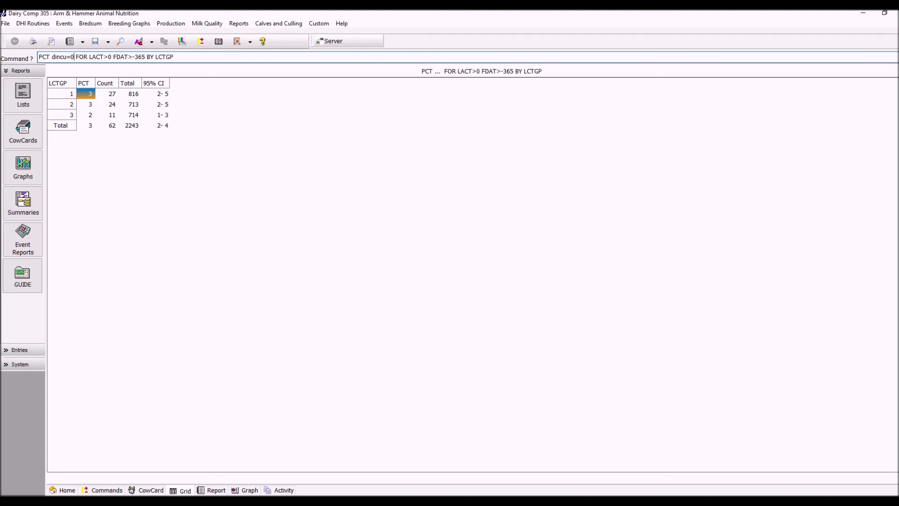
key(Return)
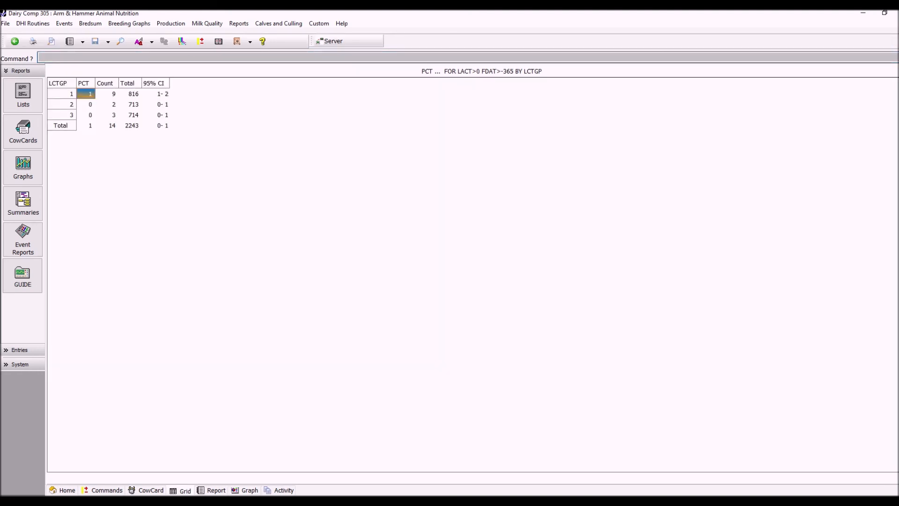
click(69, 41)
mouse_move(116, 141)
mouse_down()
mouse_move(135, 141)
mouse_move(112, 140)
mouse_up()
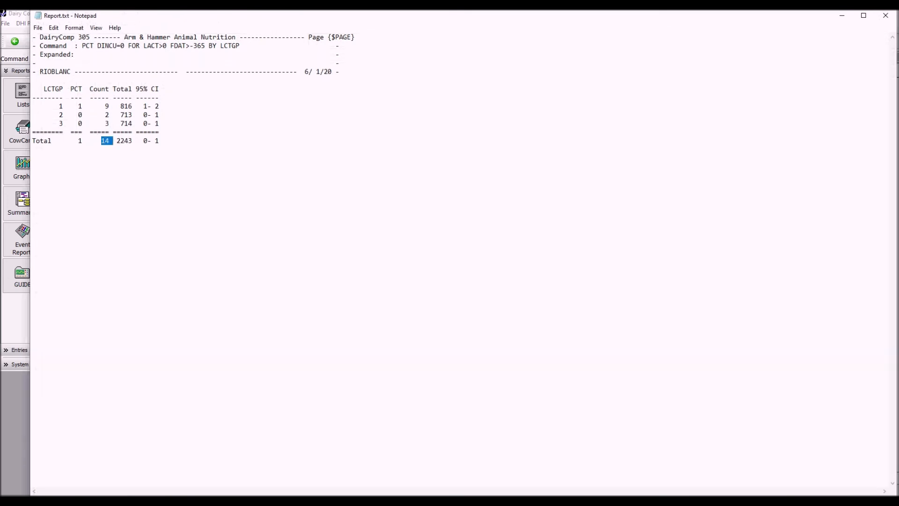